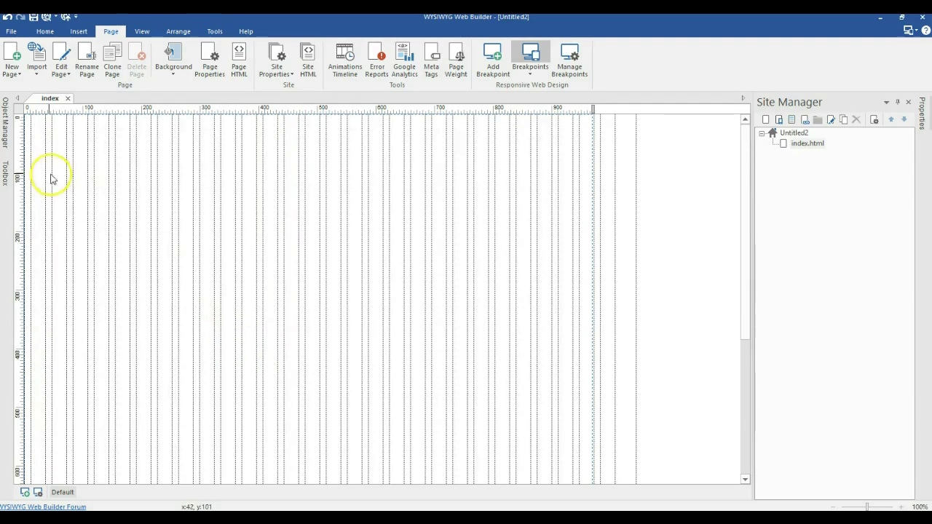
- Draw a table on the index page with 3 rows and 6 columns
click(9, 178)
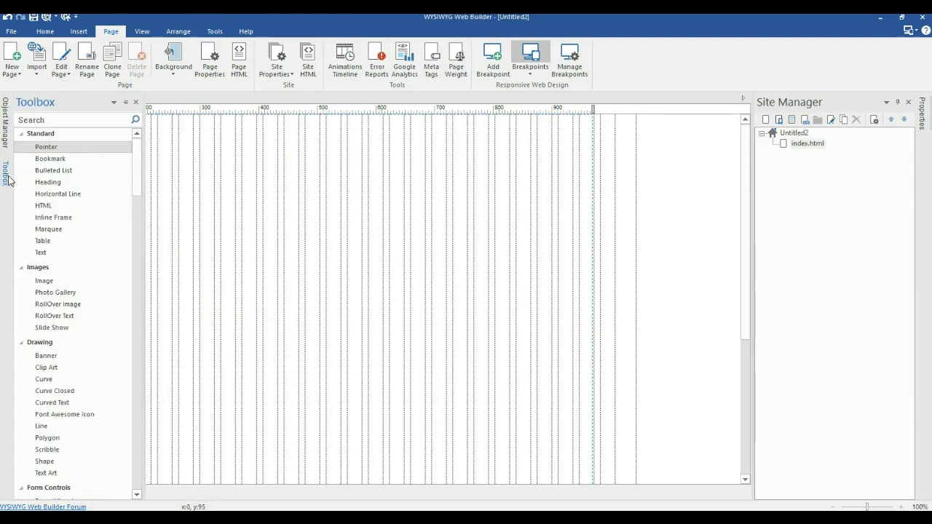
click(45, 241)
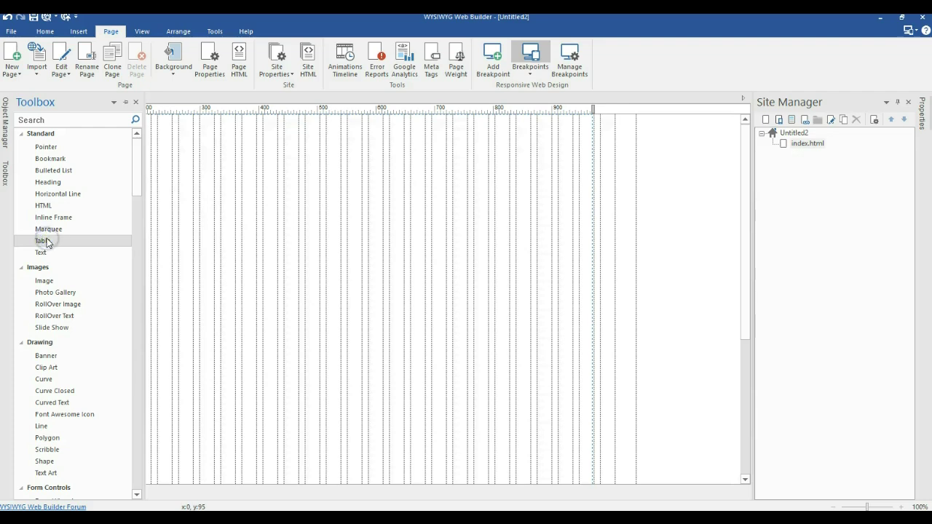
drag(175, 203, 452, 265)
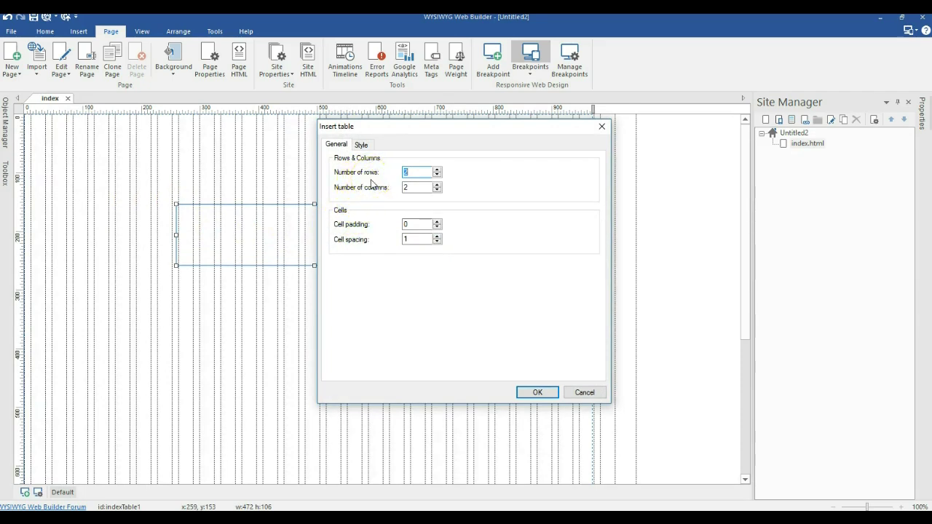
click(406, 173)
double_click(405, 187)
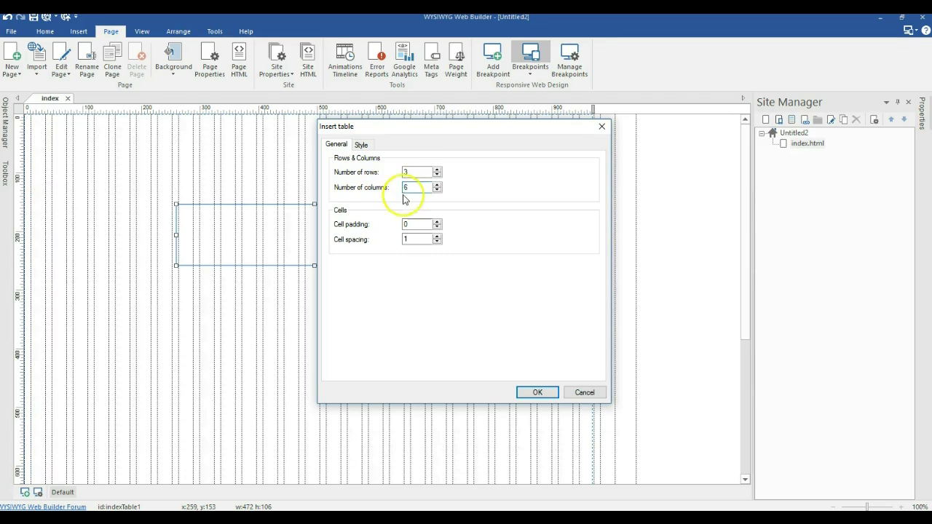
text(6)
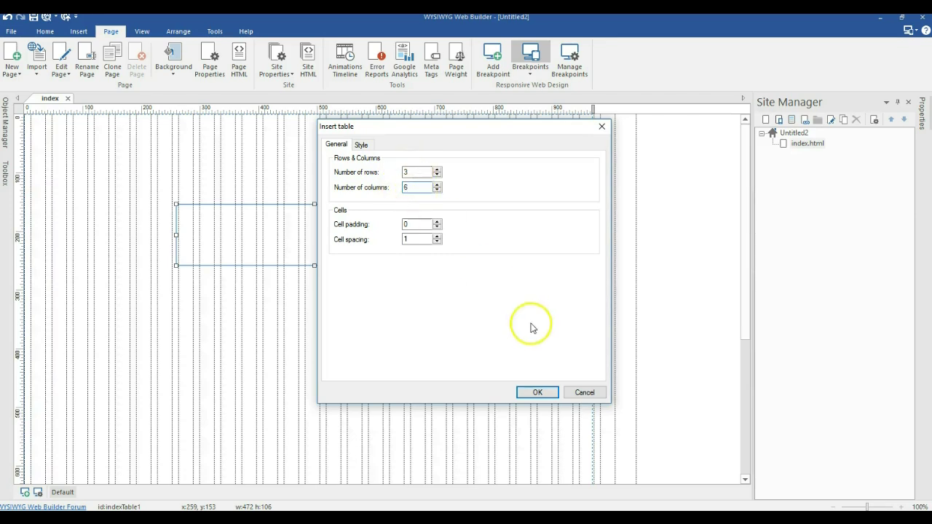
click(545, 392)
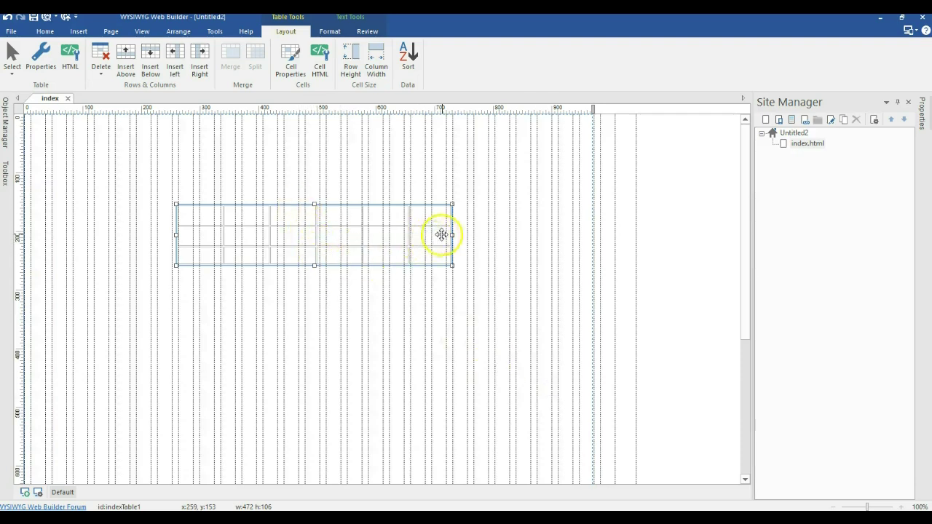
- Widen the table to 670 px, shift it left, and type headers Name, Age, Color, Location, Teacher, Friend plus two data rows
drag(452, 235, 566, 231)
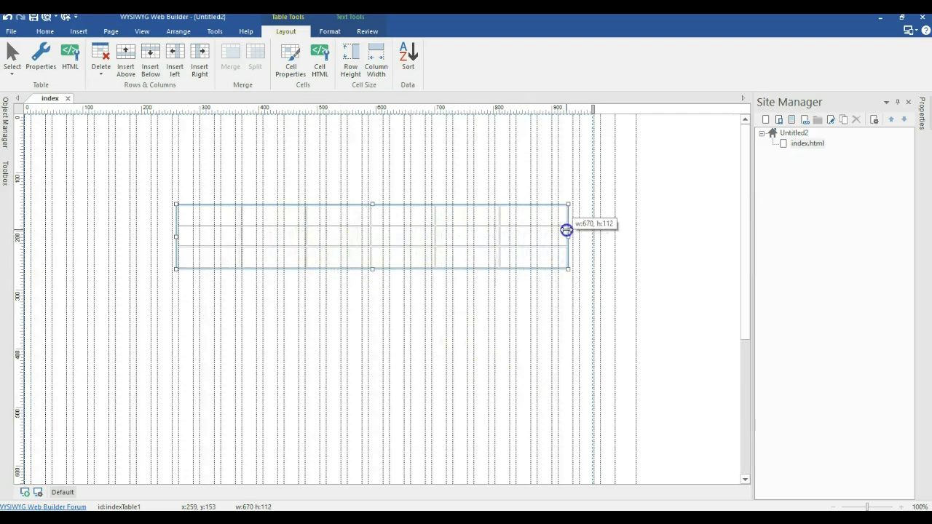
drag(441, 235, 410, 231)
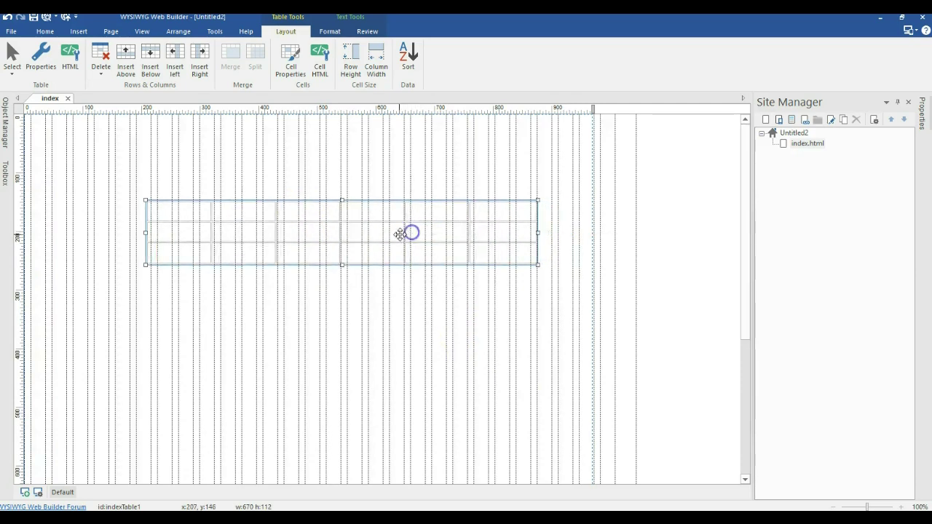
double_click(191, 212)
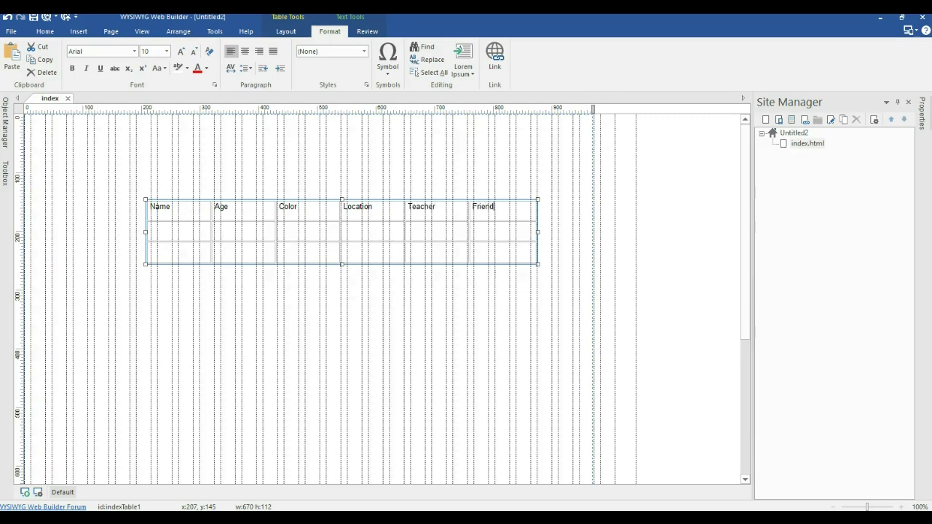
click(161, 228)
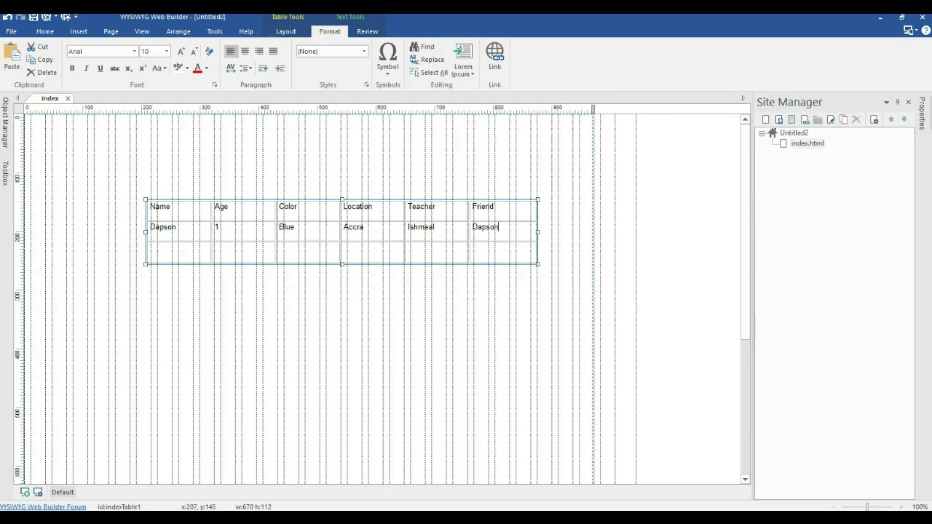
click(170, 255)
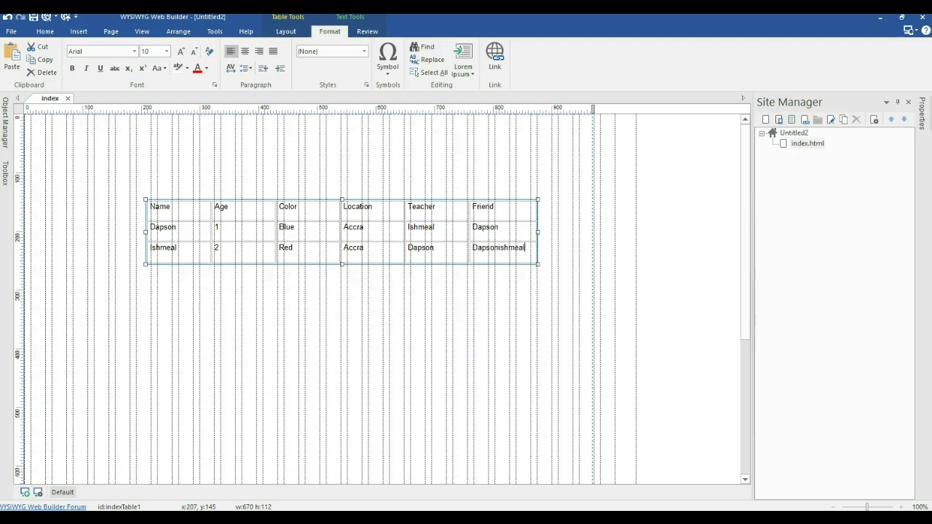
click(214, 301)
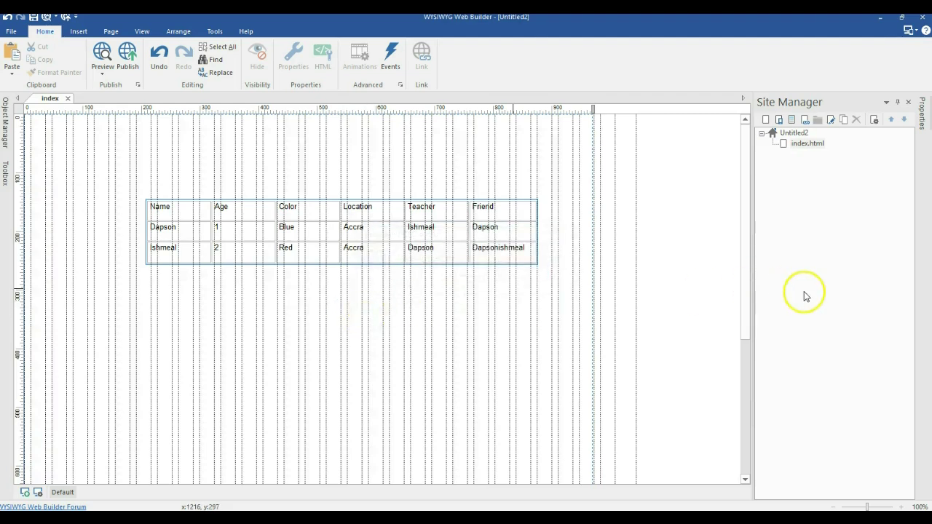
key(F5)
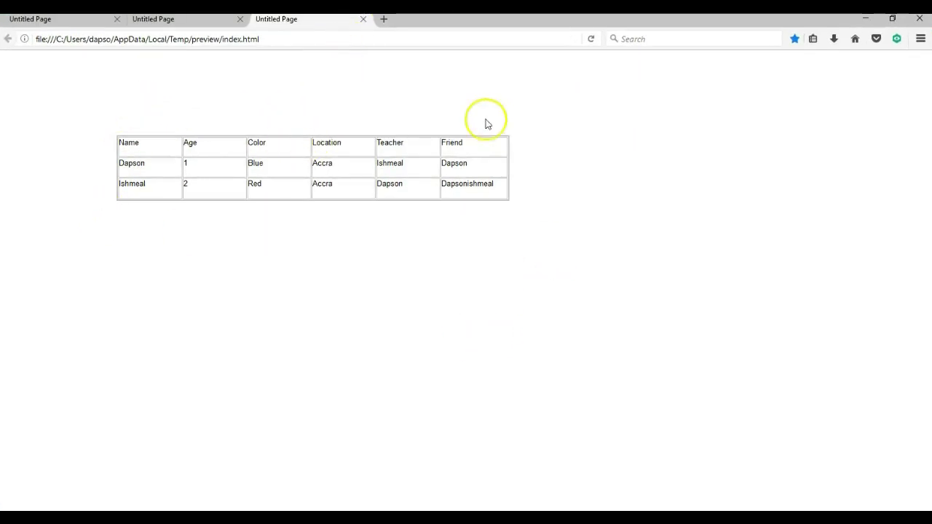
click(730, 22)
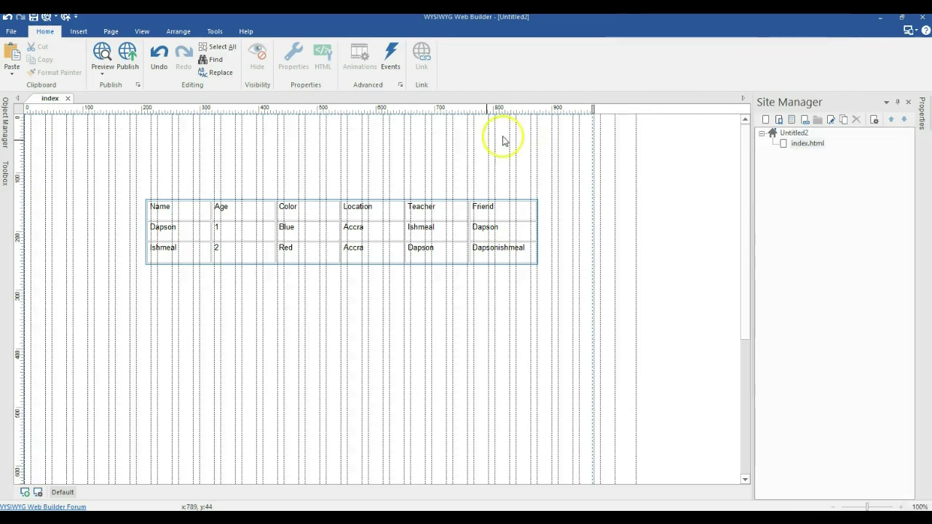
- Add max-width breakpoints at 320 px and 480 px
click(40, 493)
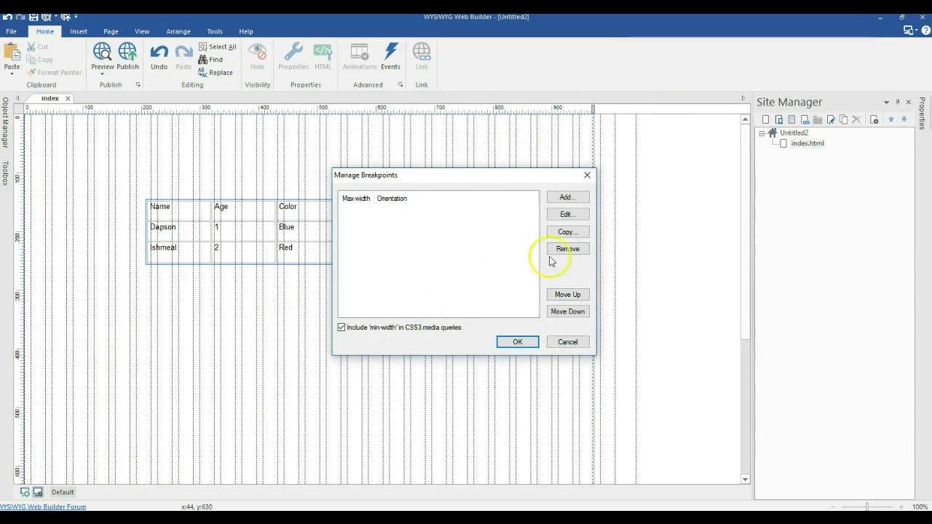
click(564, 198)
click(468, 290)
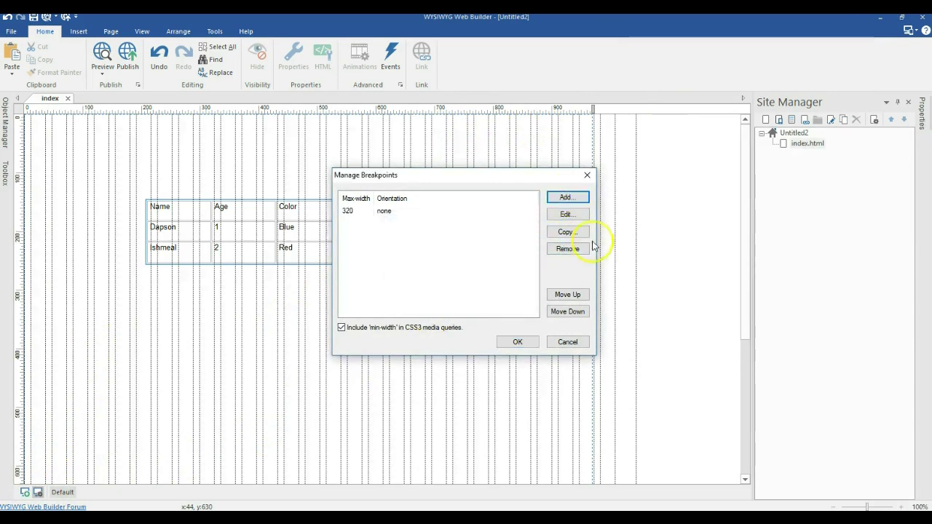
click(583, 203)
click(479, 250)
click(462, 267)
click(458, 293)
- Add a third breakpoint at 768 px max-width and accept the breakpoint list
click(560, 198)
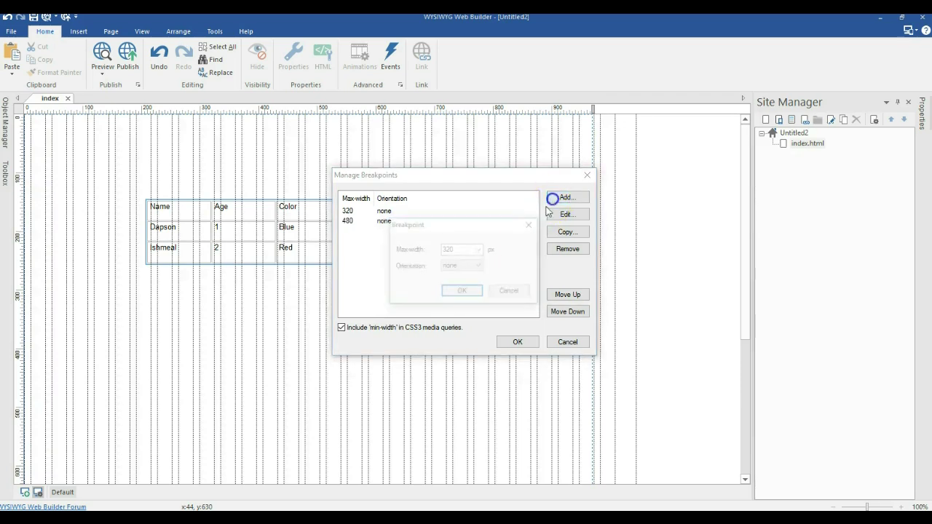
click(481, 253)
click(451, 273)
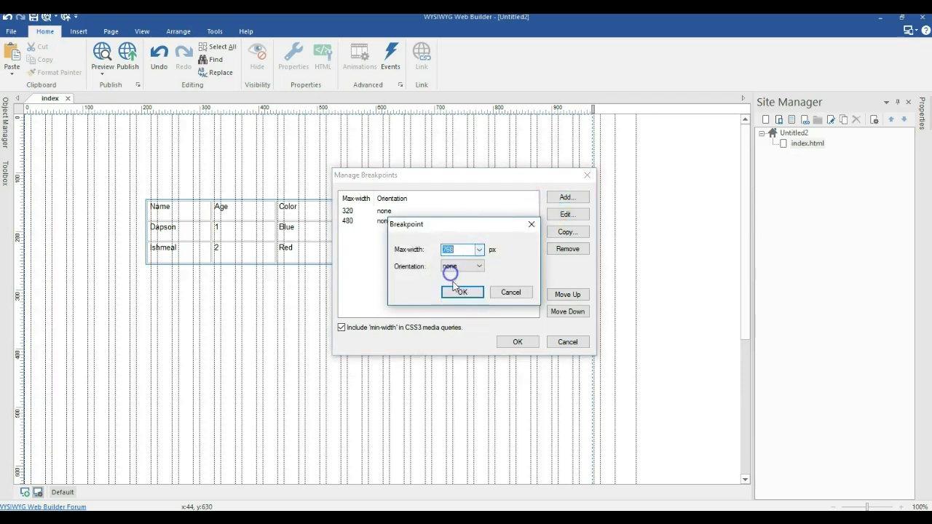
click(461, 294)
click(514, 341)
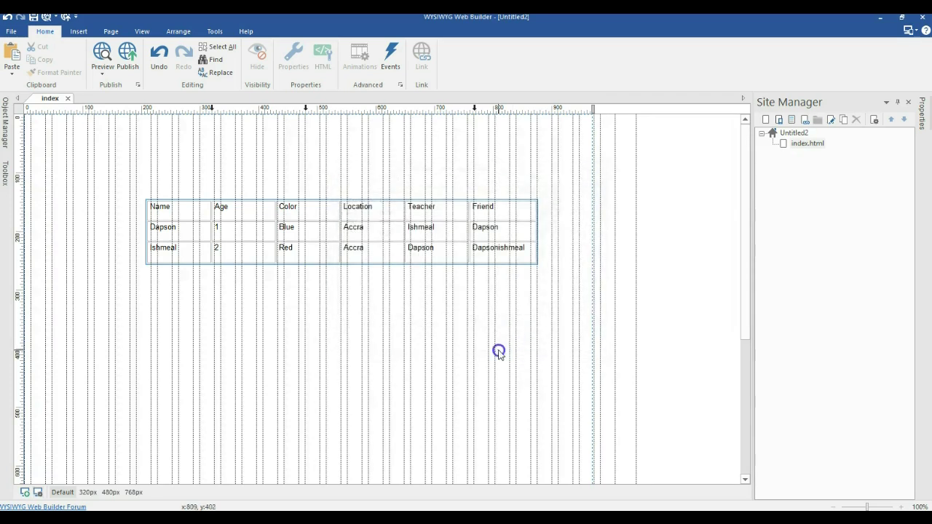
- Move the table up-left in the 768 and 480 px layouts and narrow it to 427 px
click(474, 108)
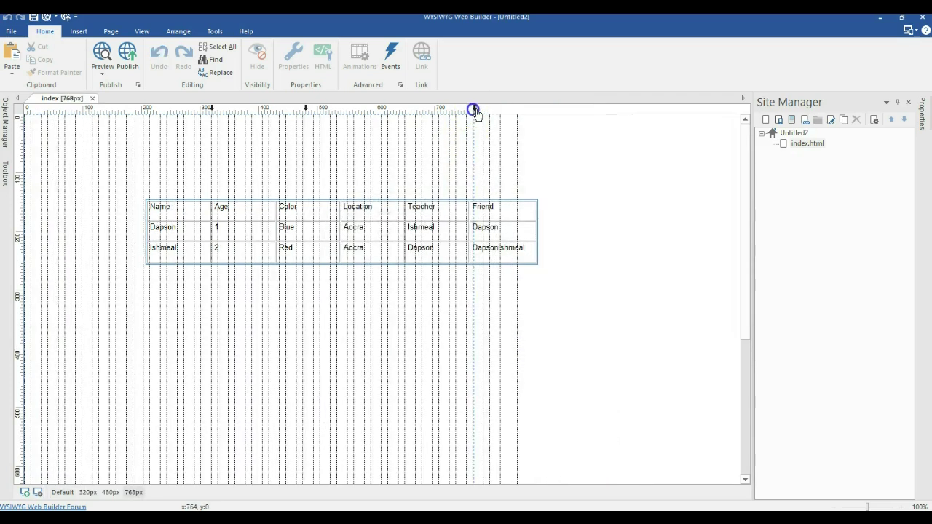
drag(454, 233, 368, 197)
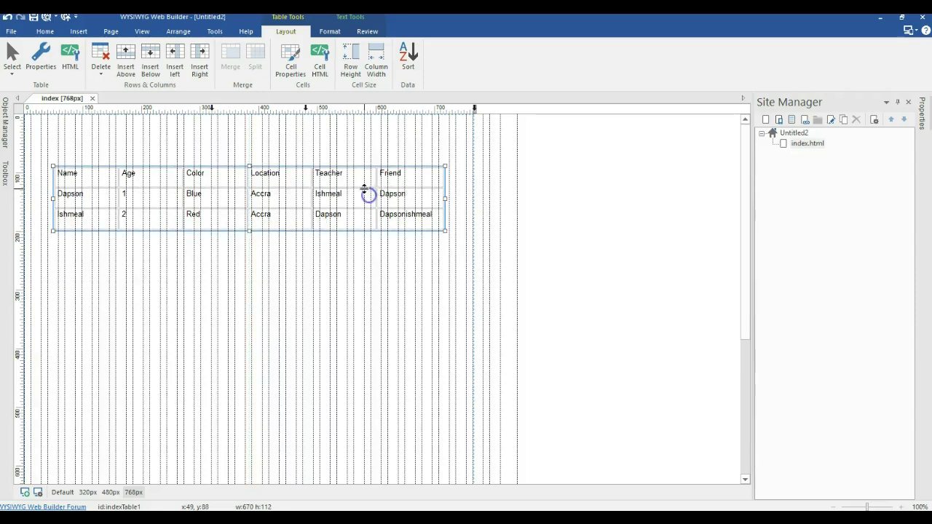
click(306, 109)
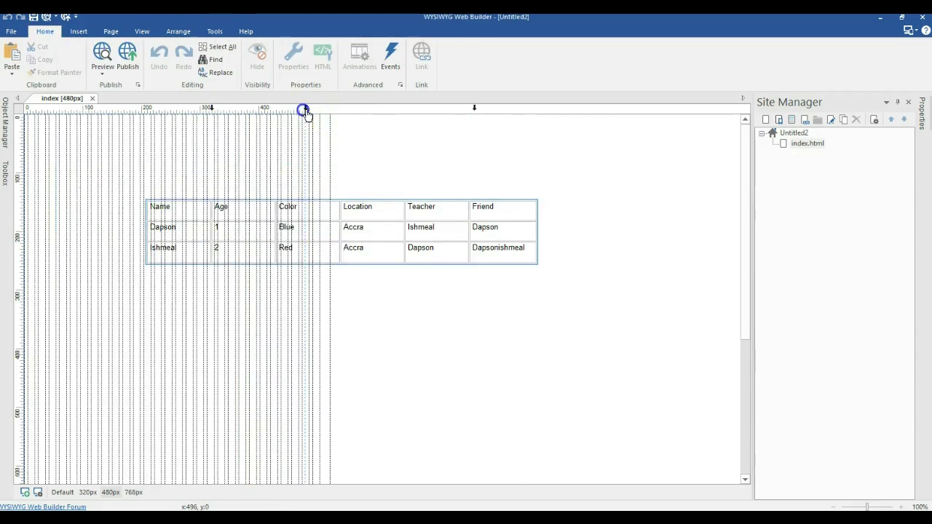
drag(293, 223, 231, 202)
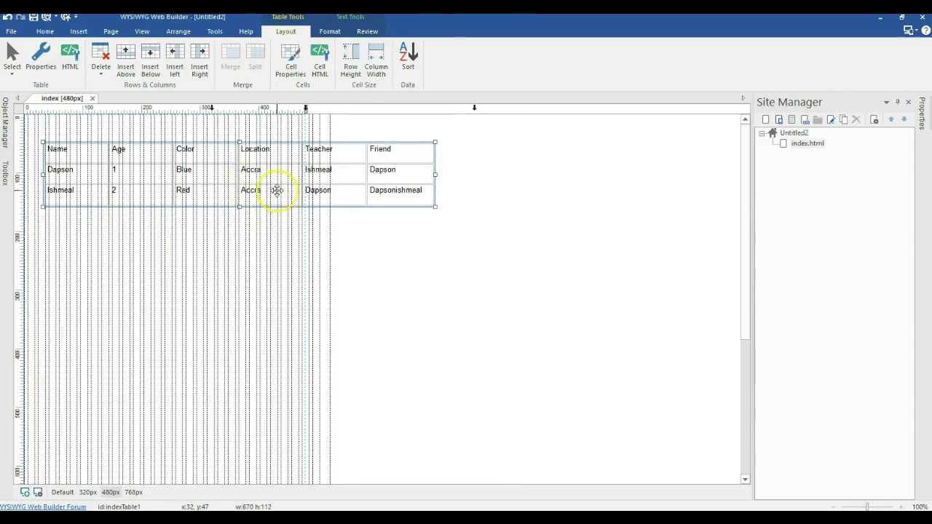
drag(437, 175, 290, 144)
- Return to the Default layout and select the table
click(211, 110)
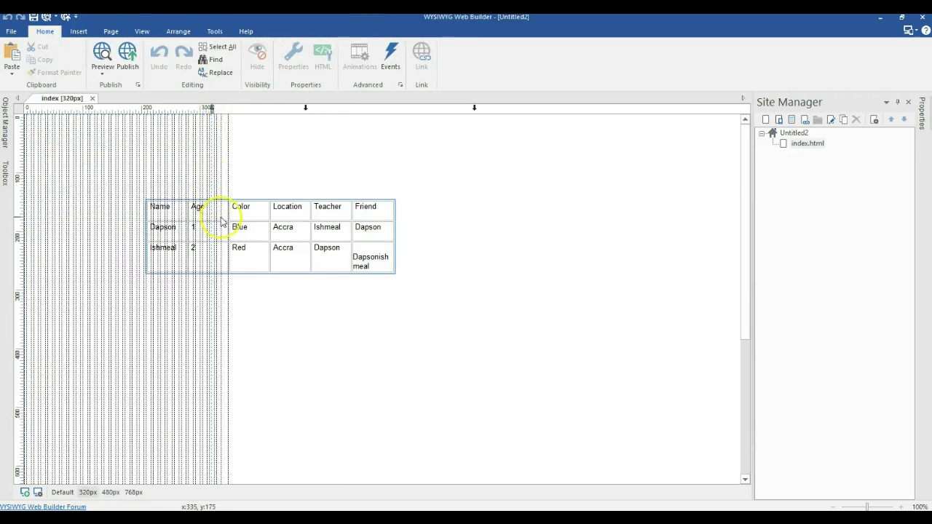
click(475, 108)
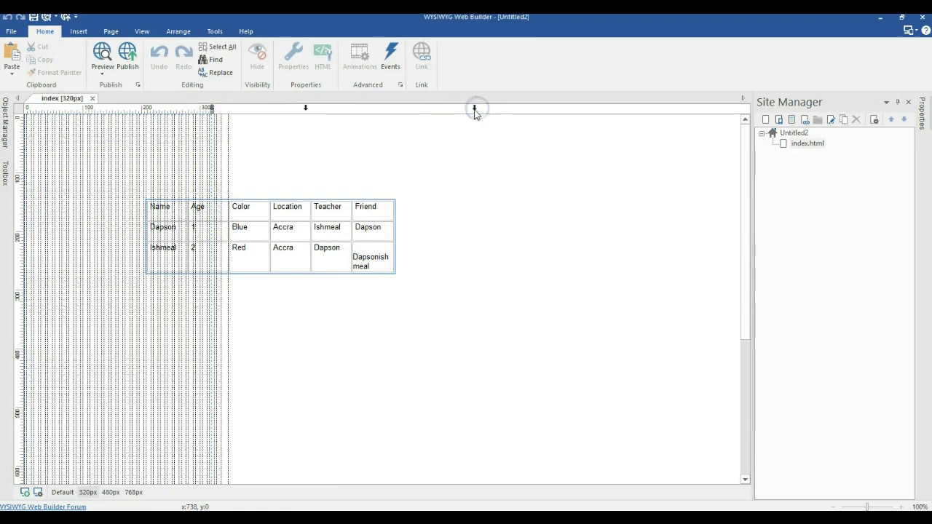
click(470, 109)
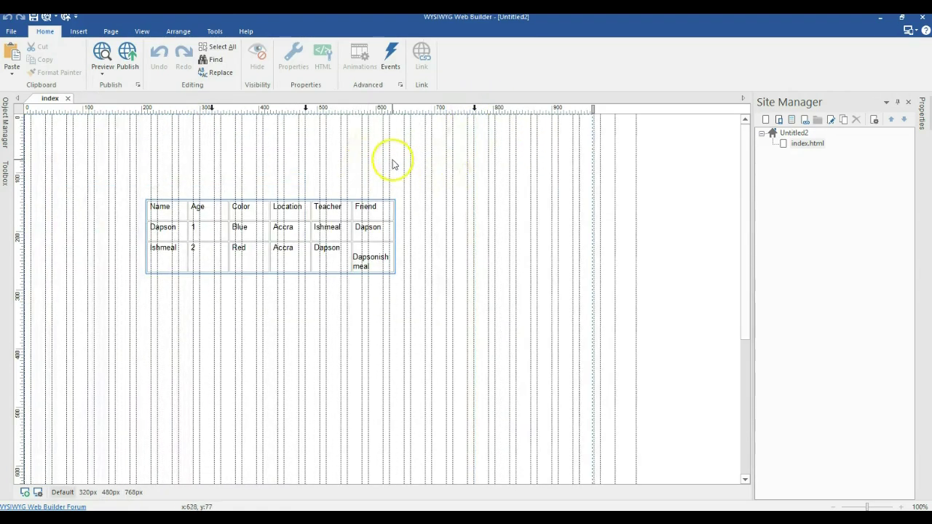
click(353, 224)
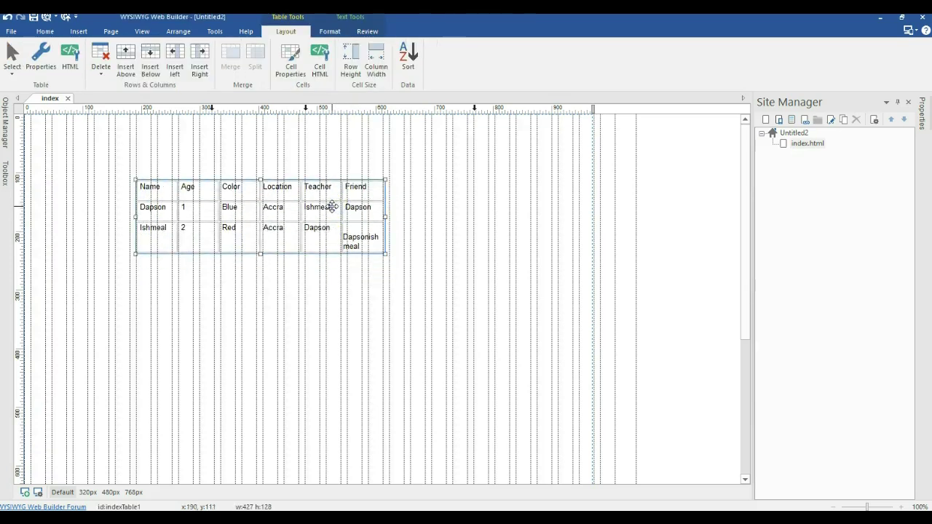
- In Table properties, switch the table to percentage widths and enable responsive fonts
right_click(331, 207)
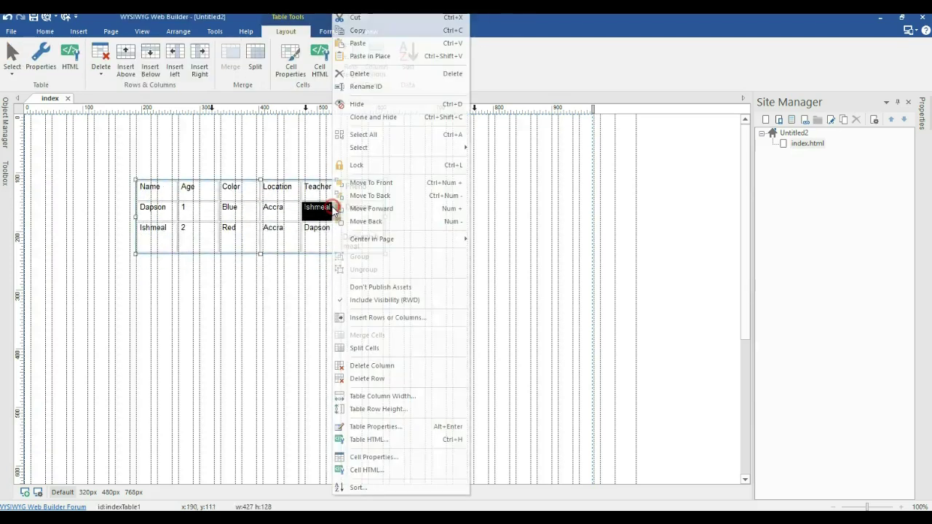
click(388, 427)
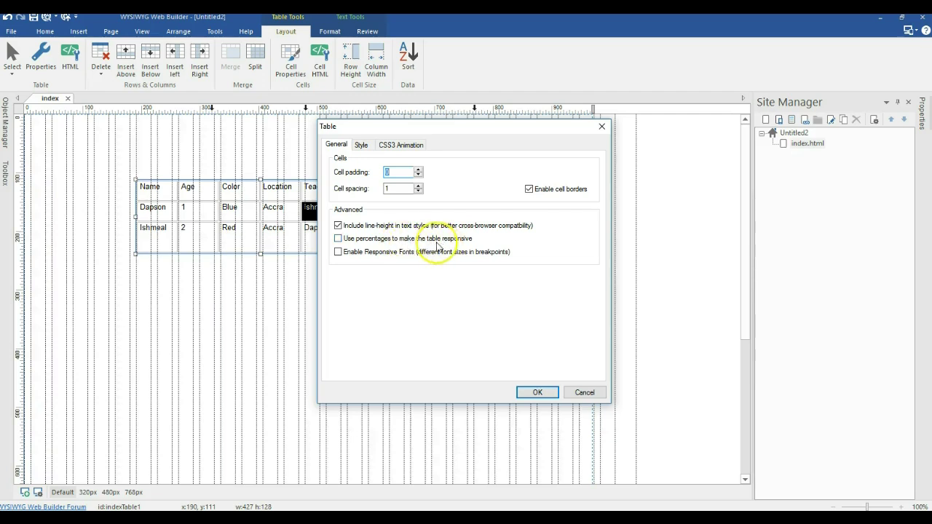
click(377, 241)
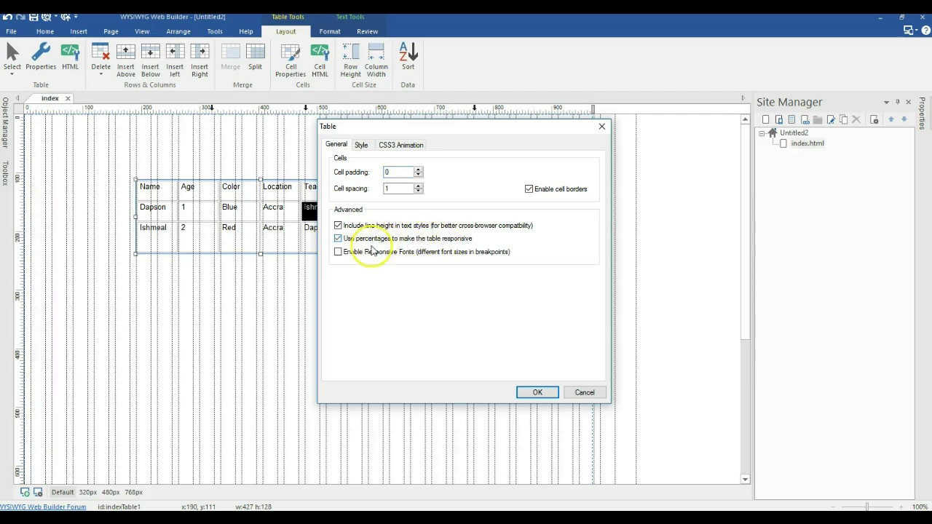
click(456, 253)
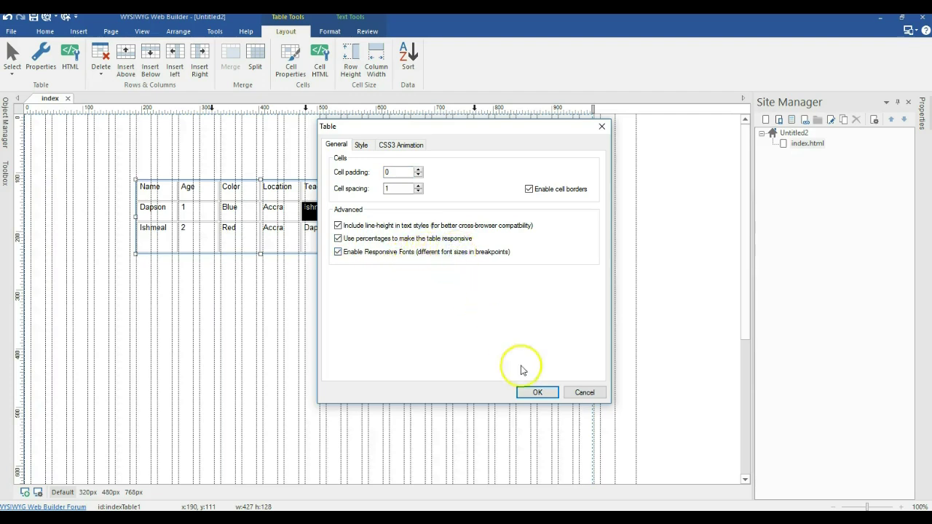
click(537, 393)
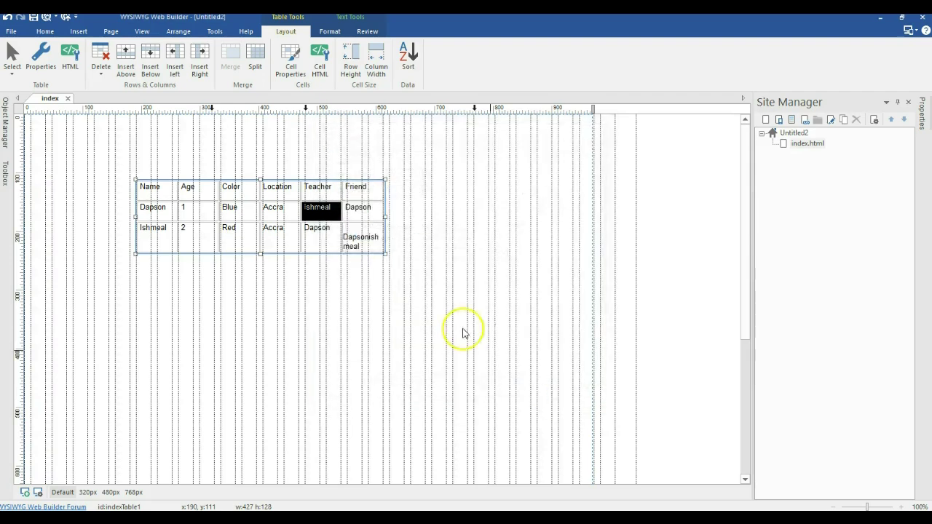
- Resize the table to 691 px wide and 91 px high
drag(384, 216, 540, 231)
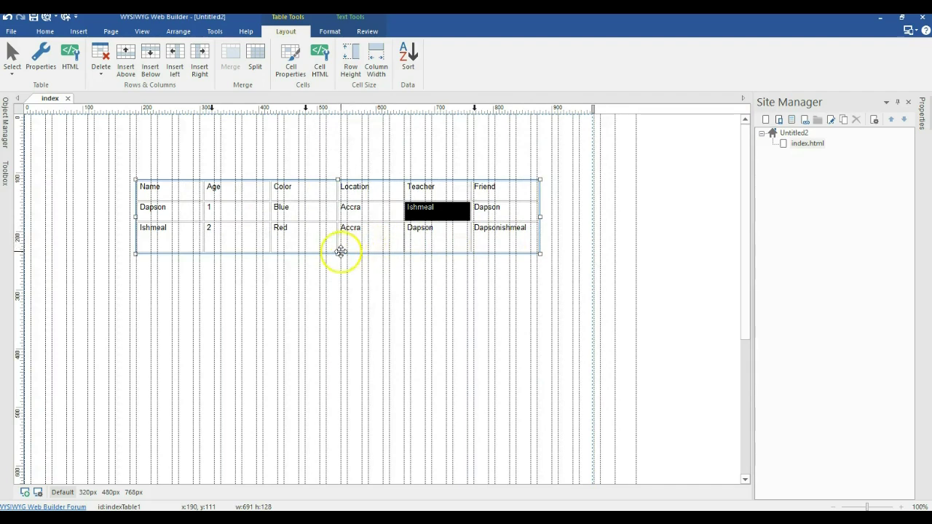
drag(337, 254, 322, 212)
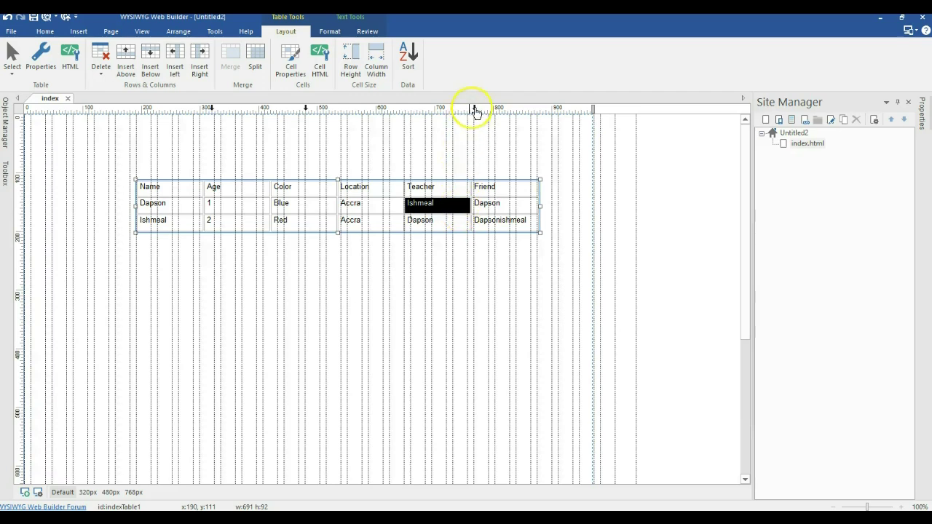
- In the 768px layout, resize the table to 642 px wide and 105 px high
click(474, 109)
click(302, 198)
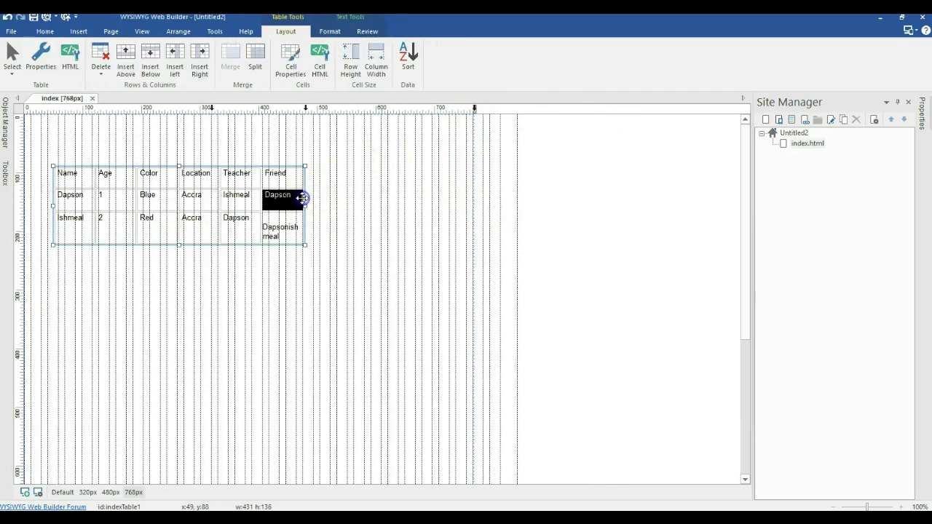
drag(306, 205, 428, 197)
drag(241, 245, 250, 227)
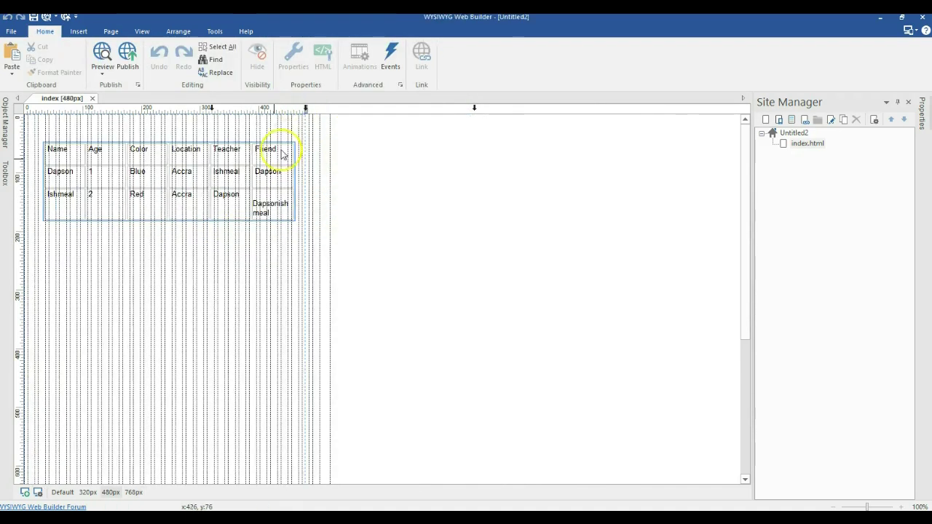
- In the 480px layout, move the table to the page's top-left corner
click(270, 170)
click(266, 171)
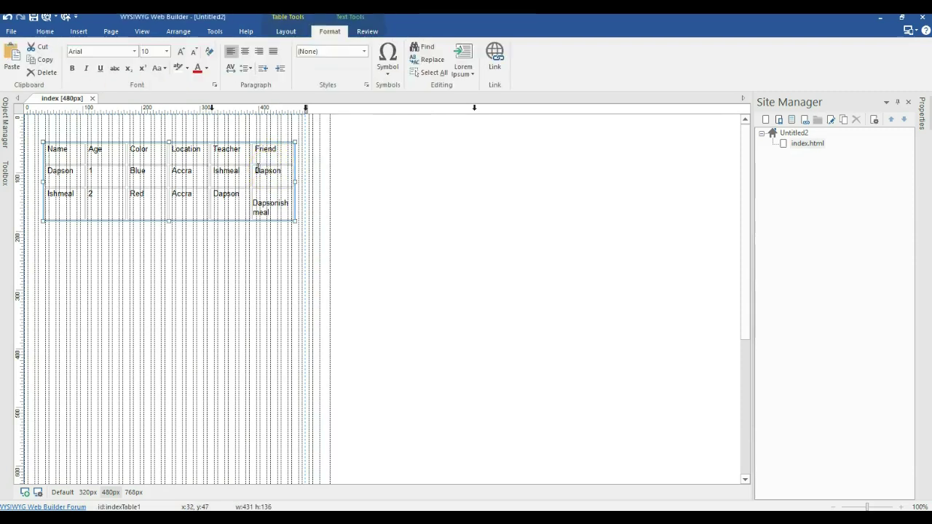
click(396, 193)
mouse_move(290, 173)
mouse_down()
mouse_move(284, 161)
mouse_move(296, 167)
mouse_up()
- In the 320px layout, move the table near the top-left and narrow it to fit
click(216, 108)
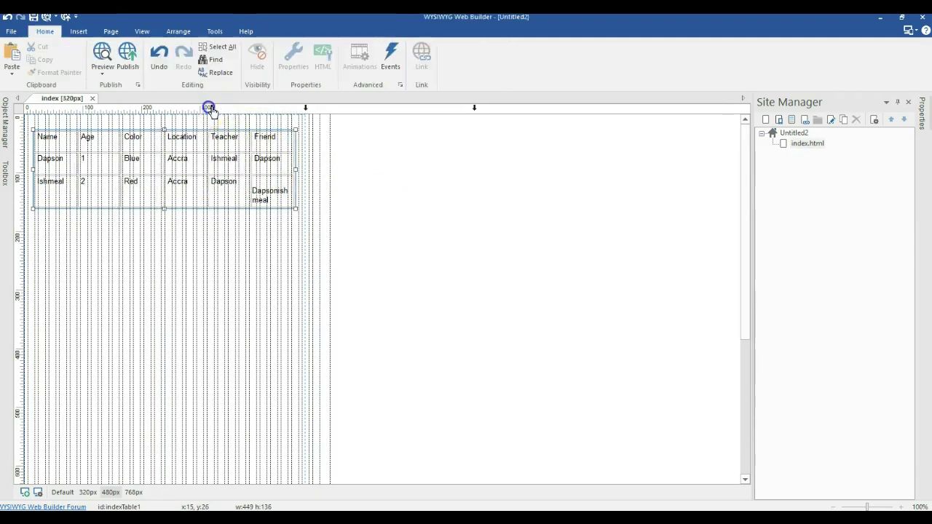
drag(232, 222, 108, 152)
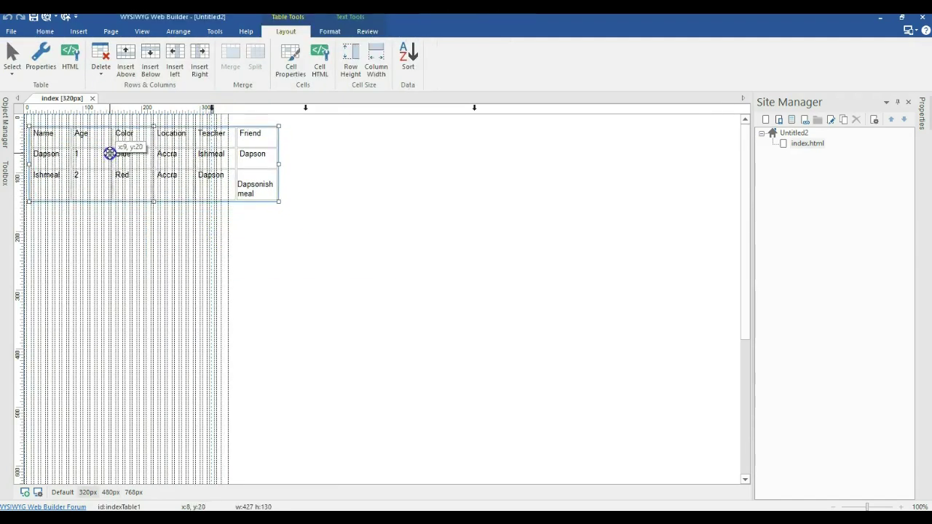
click(276, 170)
drag(277, 164, 205, 135)
click(207, 108)
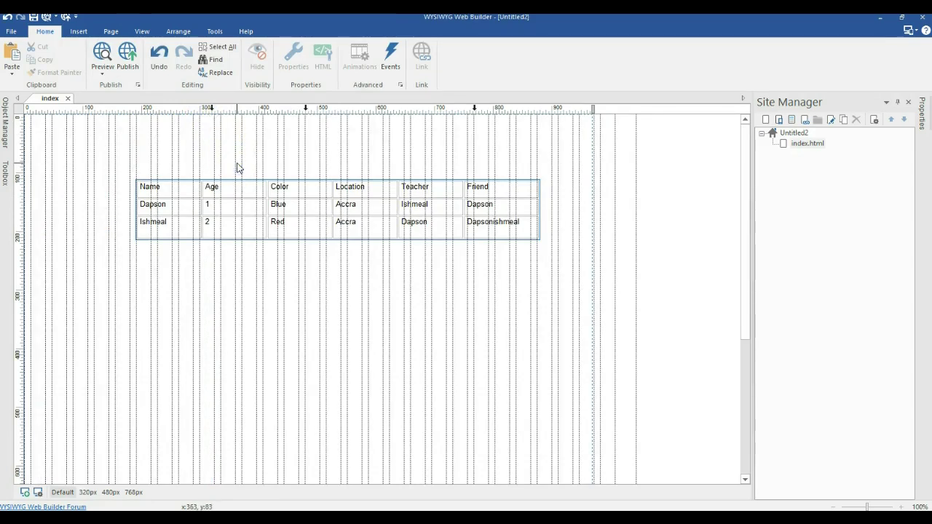
click(711, 254)
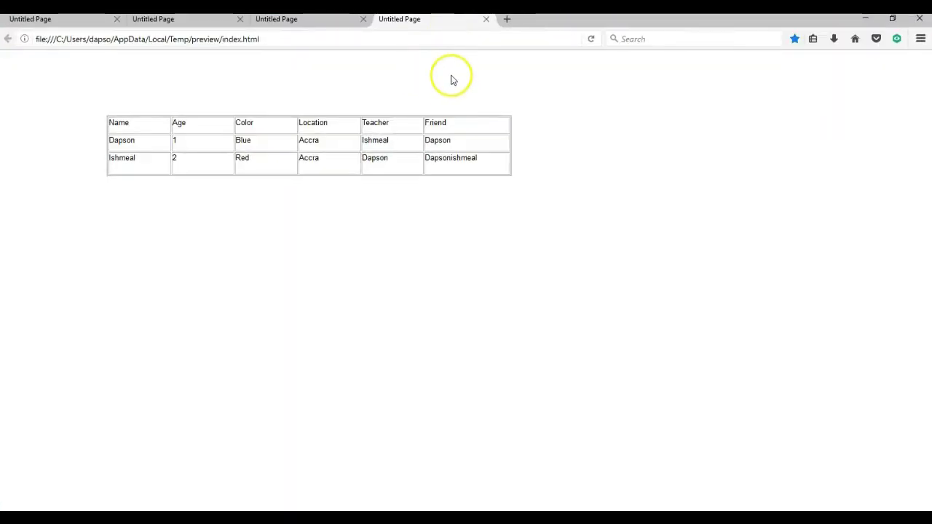
- Open the page preview in Firefox's Responsive Design Mode
click(920, 42)
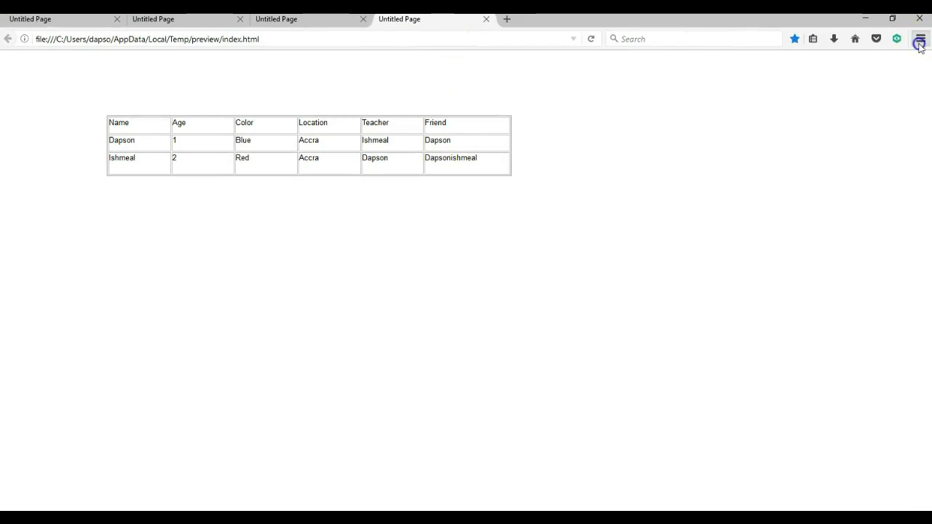
click(791, 258)
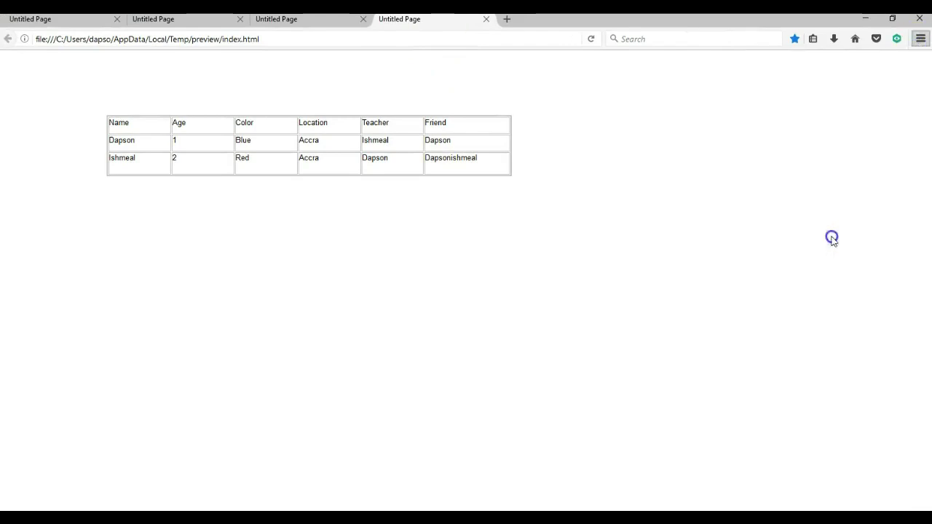
click(832, 239)
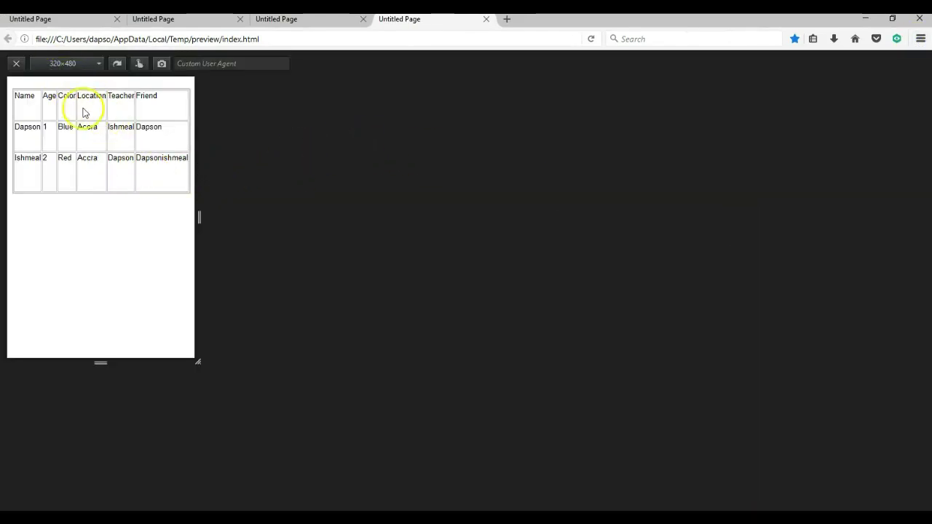
- Check the table at 480 and 768 px viewport widths, then minimize Firefox
click(62, 63)
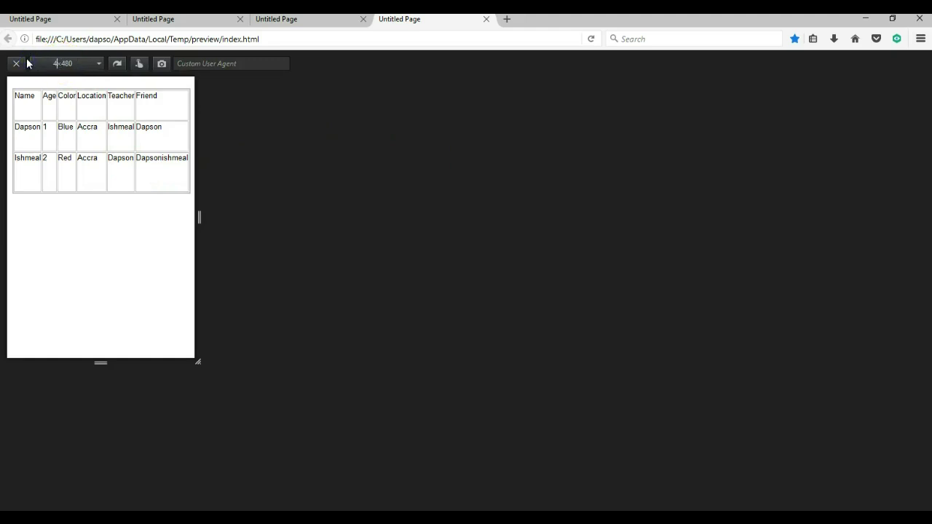
text(480)
key(Return)
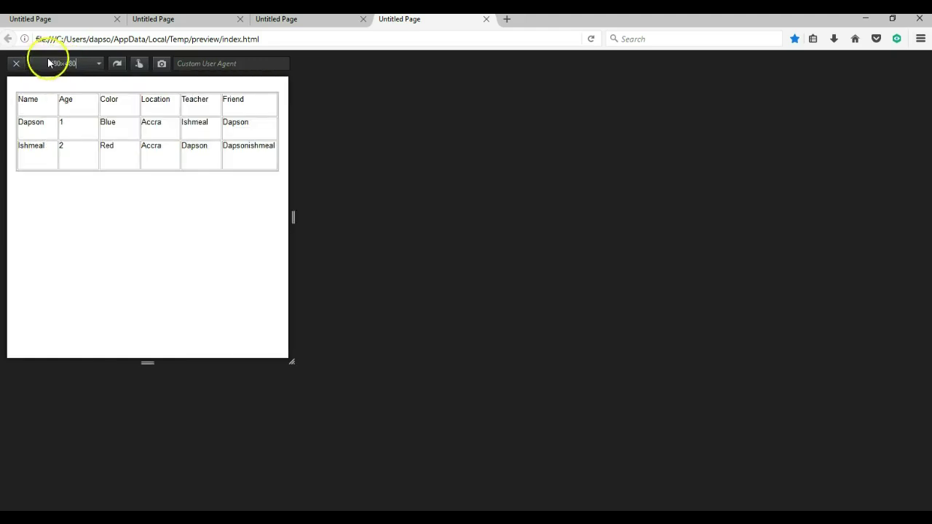
click(20, 64)
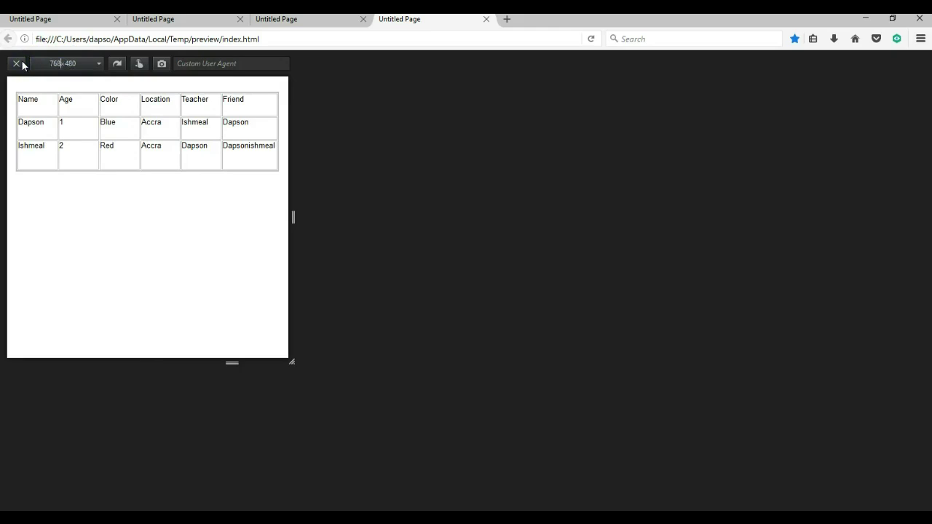
key(Return)
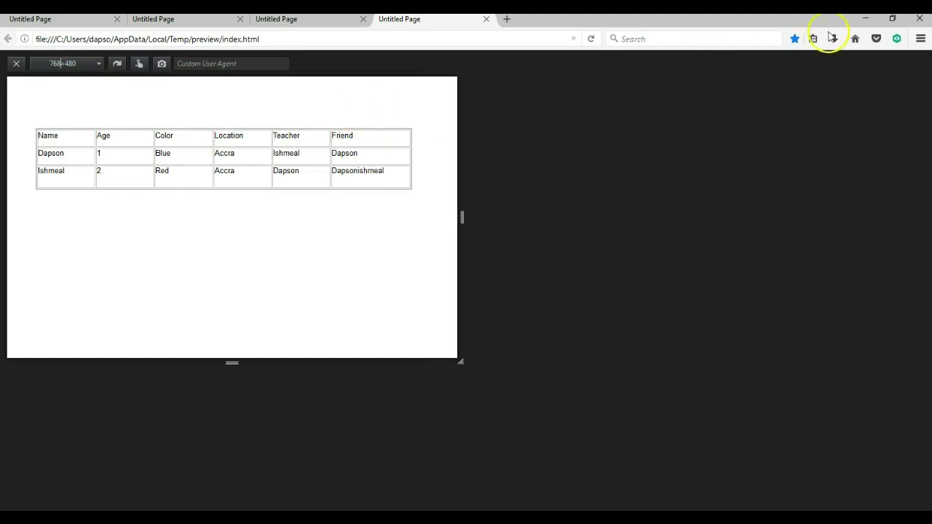
click(864, 18)
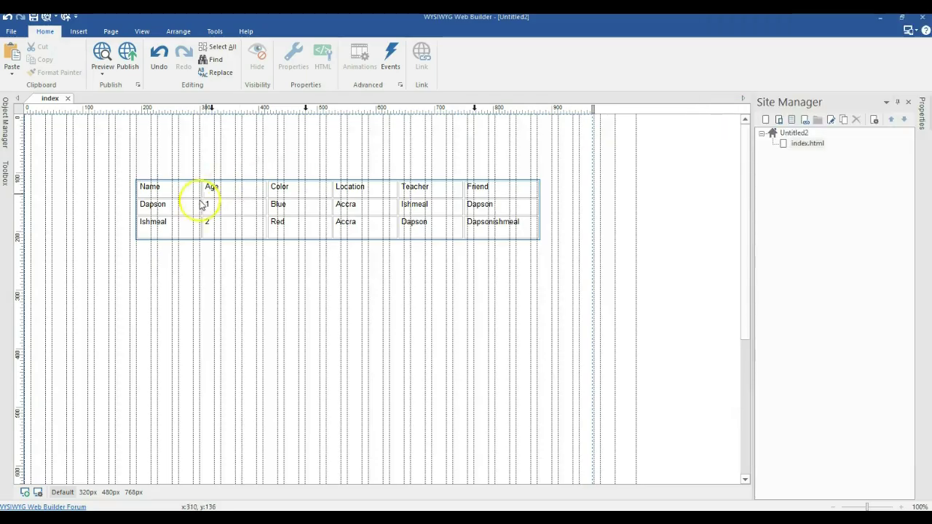
click(273, 213)
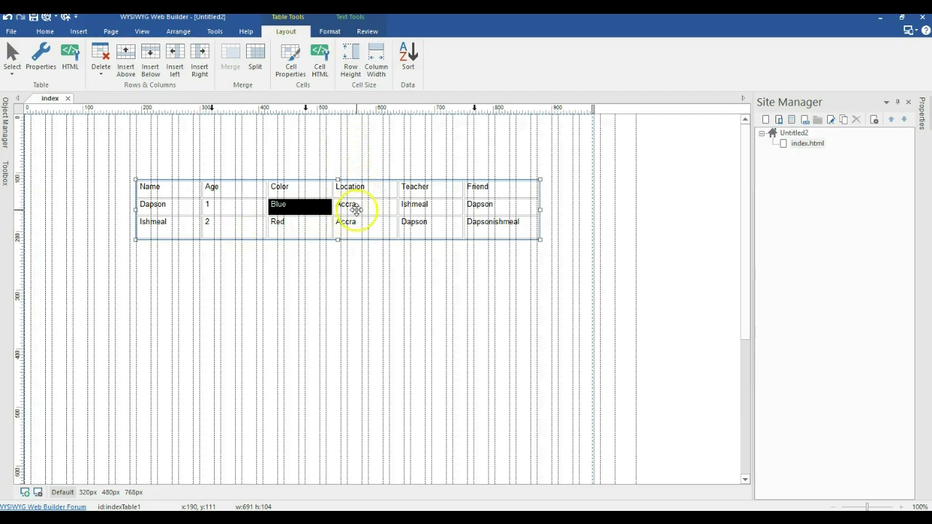
click(172, 209)
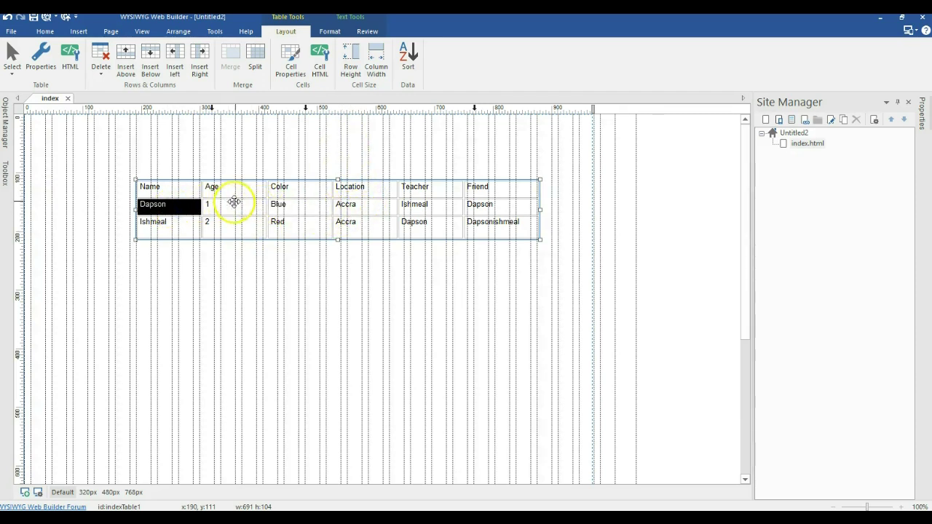
click(162, 210)
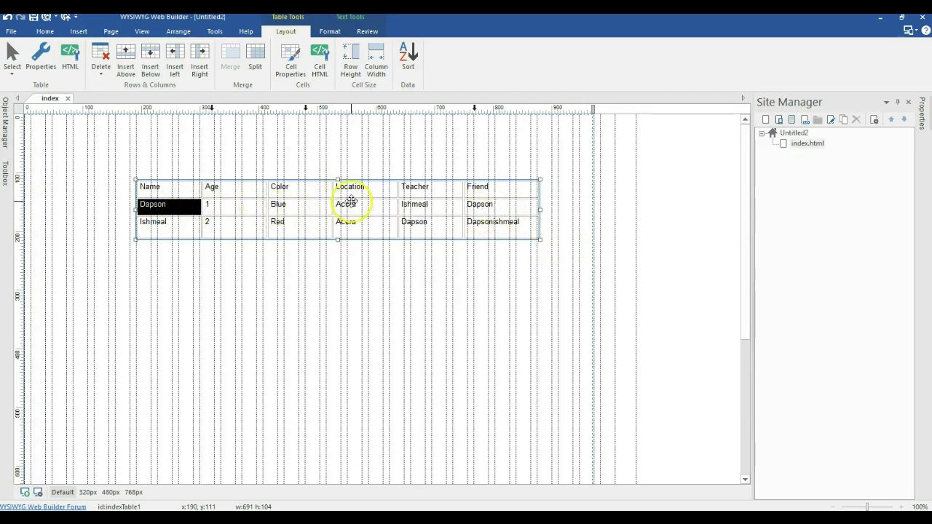
- Set a new row height for a data row, then set the Ishmeal row to 25
click(351, 67)
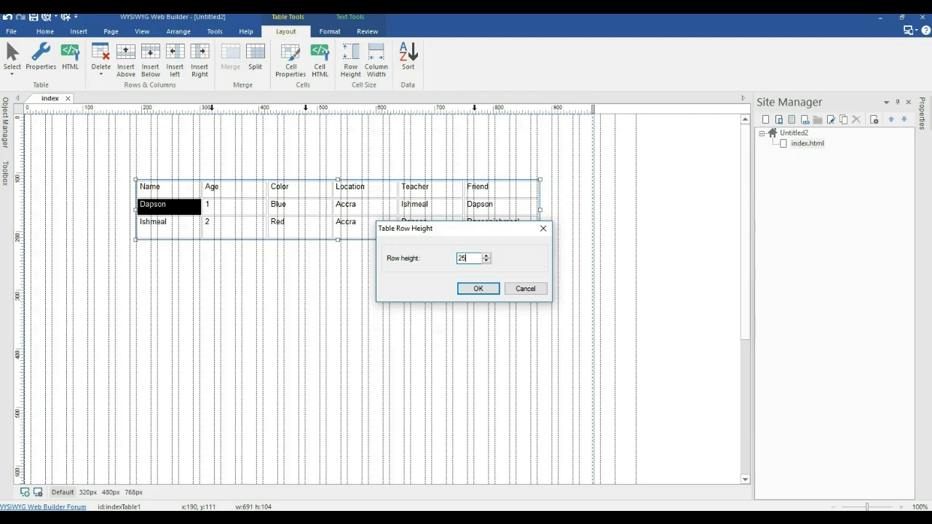
key(Return)
click(185, 205)
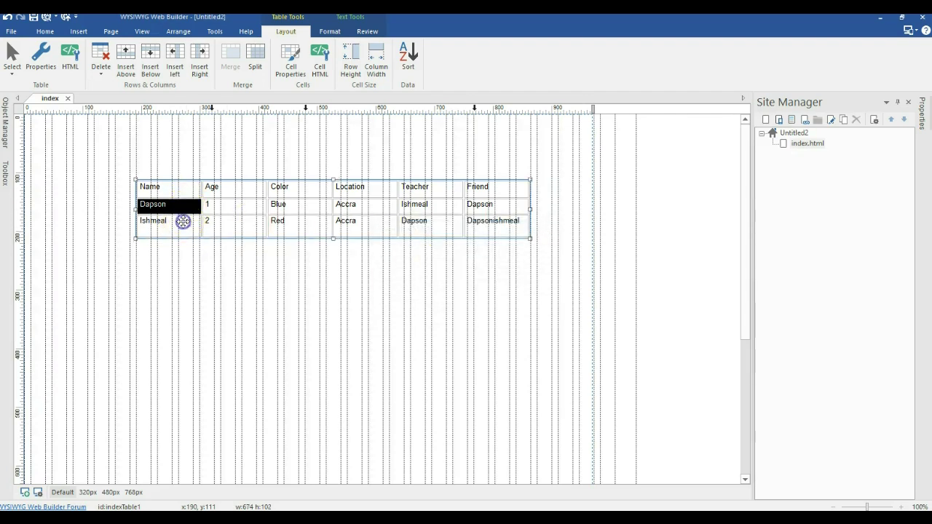
click(182, 222)
click(354, 68)
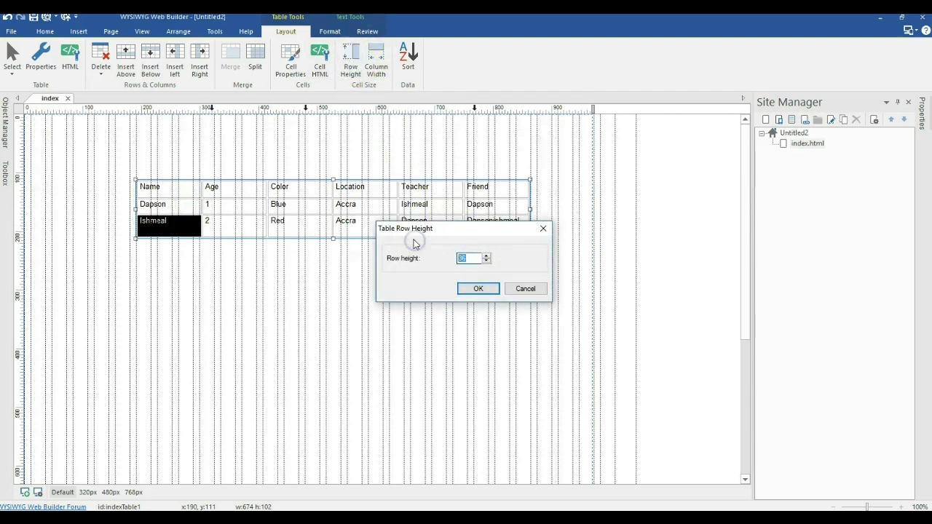
text(25)
key(Return)
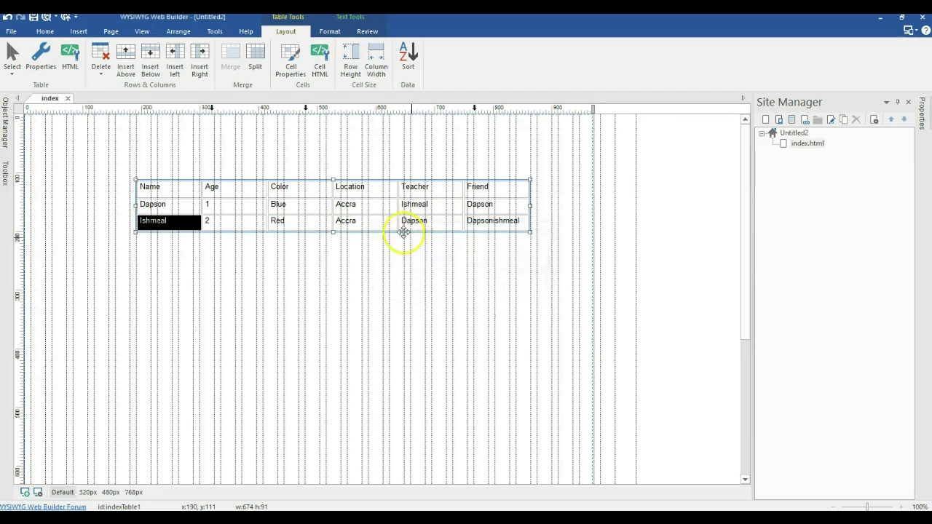
- Set the header row height and drag the lower row border up to compact the table
click(182, 187)
click(345, 63)
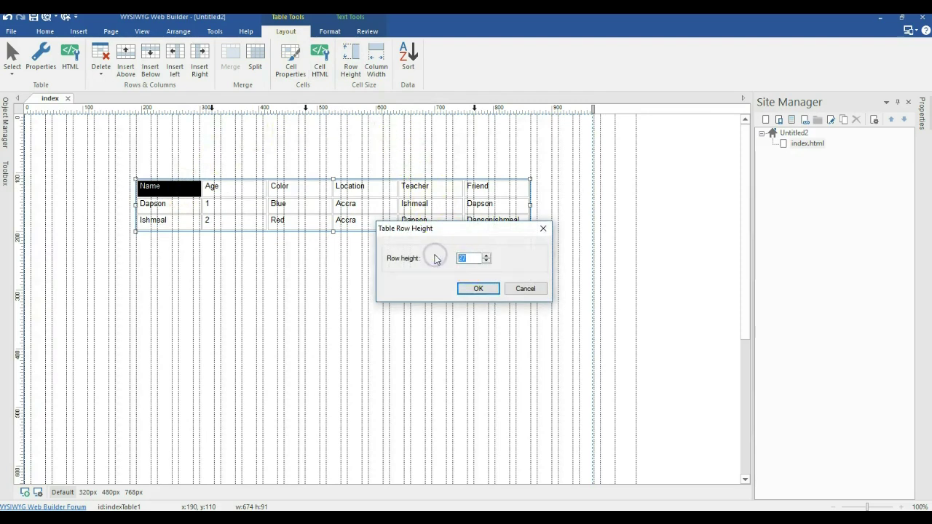
key(Return)
drag(437, 211, 405, 210)
click(405, 235)
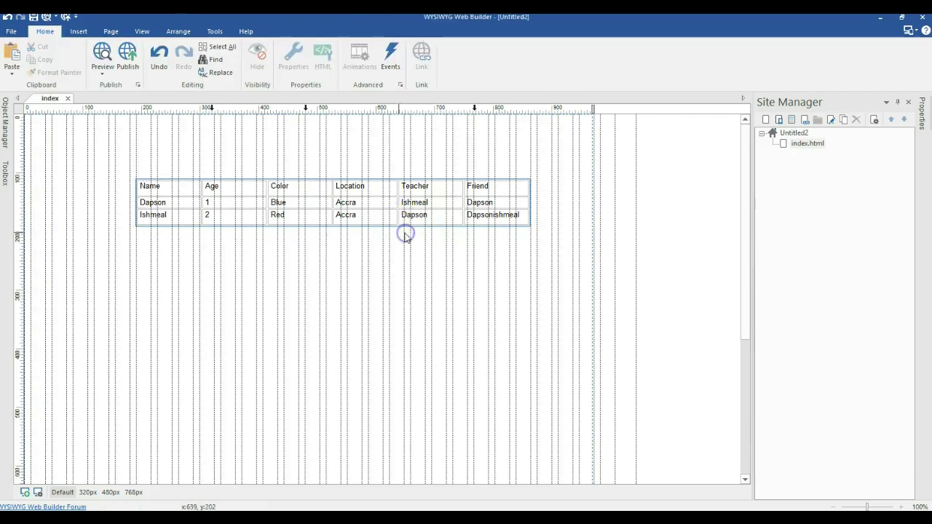